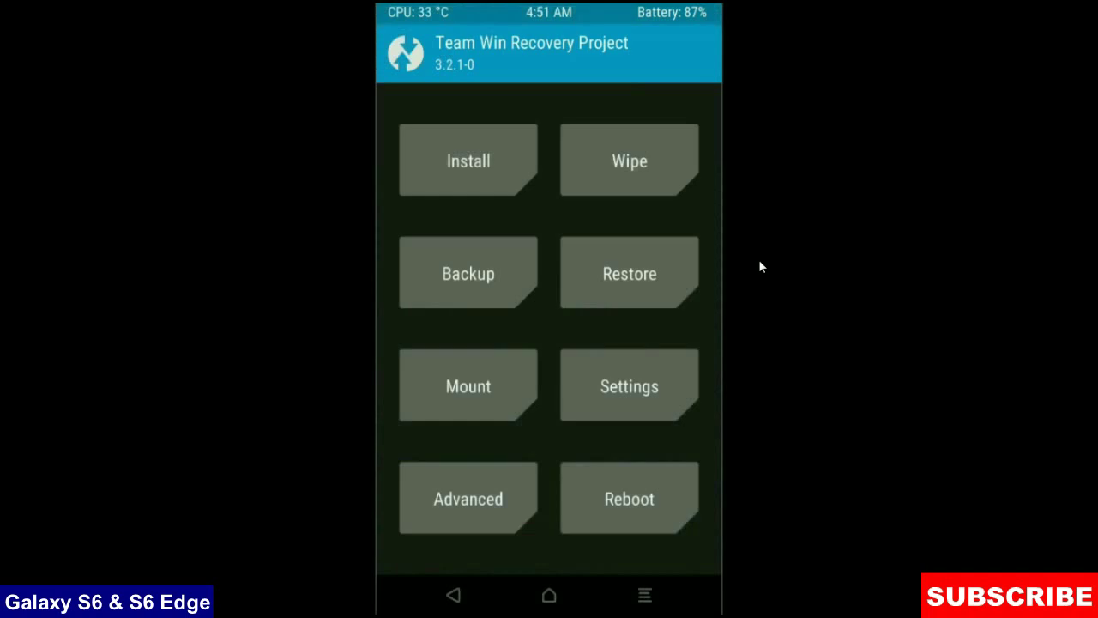
Open TWRP's Backup page, targeting the microSD card with the default partitions selected
left_click(470, 265)
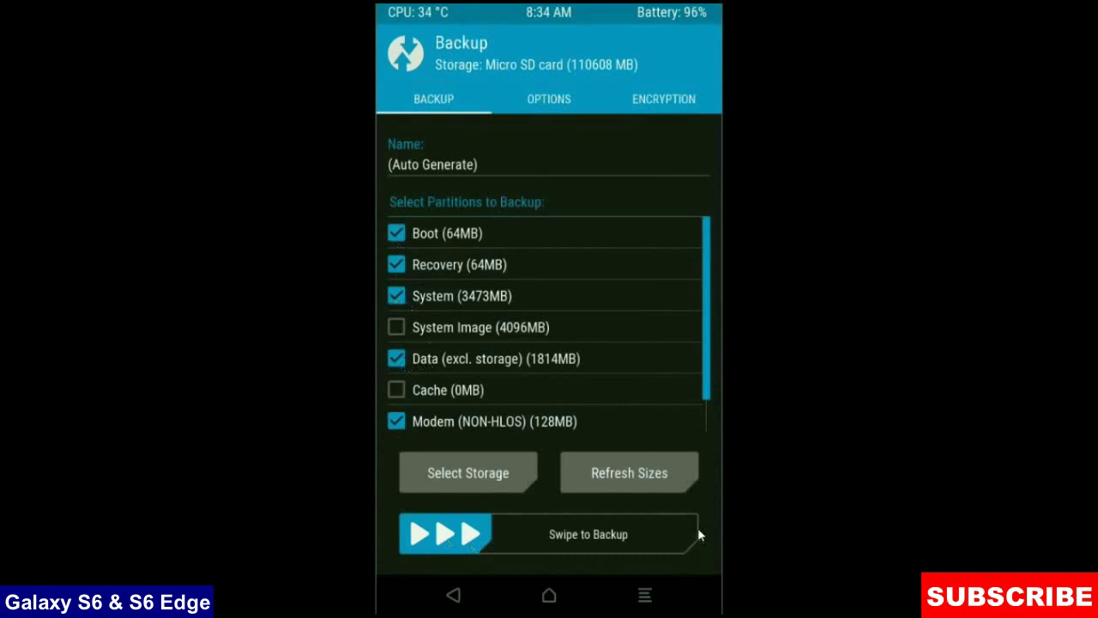
Back up Boot, Recovery, System, Data and Modem (5549 MB) to the microSD card
left_click_drag(472, 538, 622, 536)
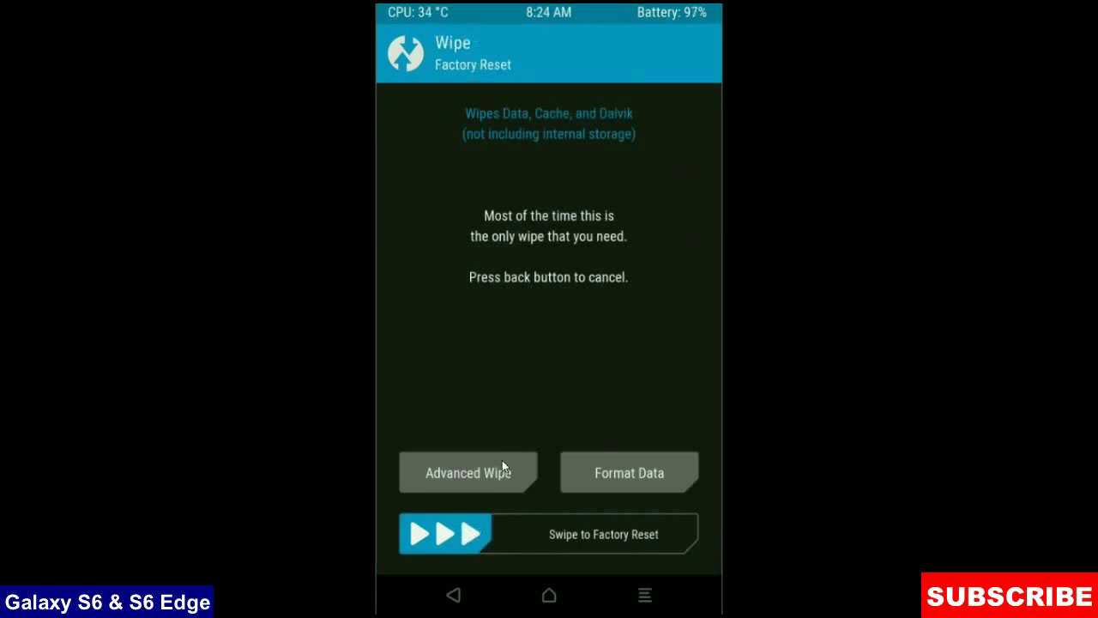
Advanced-wipe the Dalvik/ART Cache, System, Data and Cache partitions, keeping internal storage and microSD
left_click(502, 464)
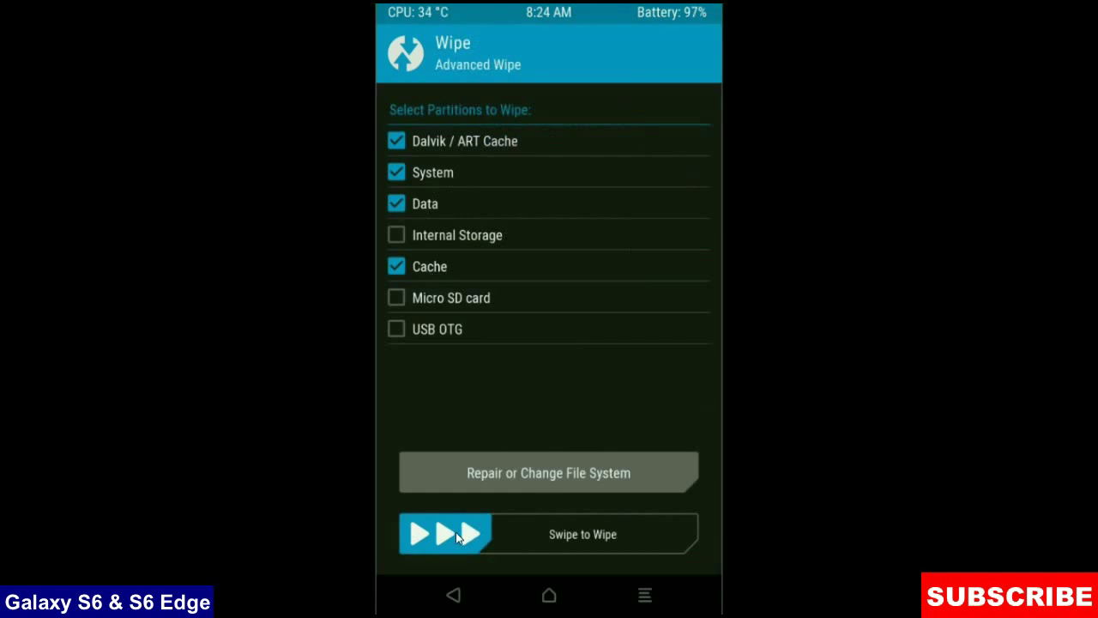
left_click_drag(456, 532, 629, 531)
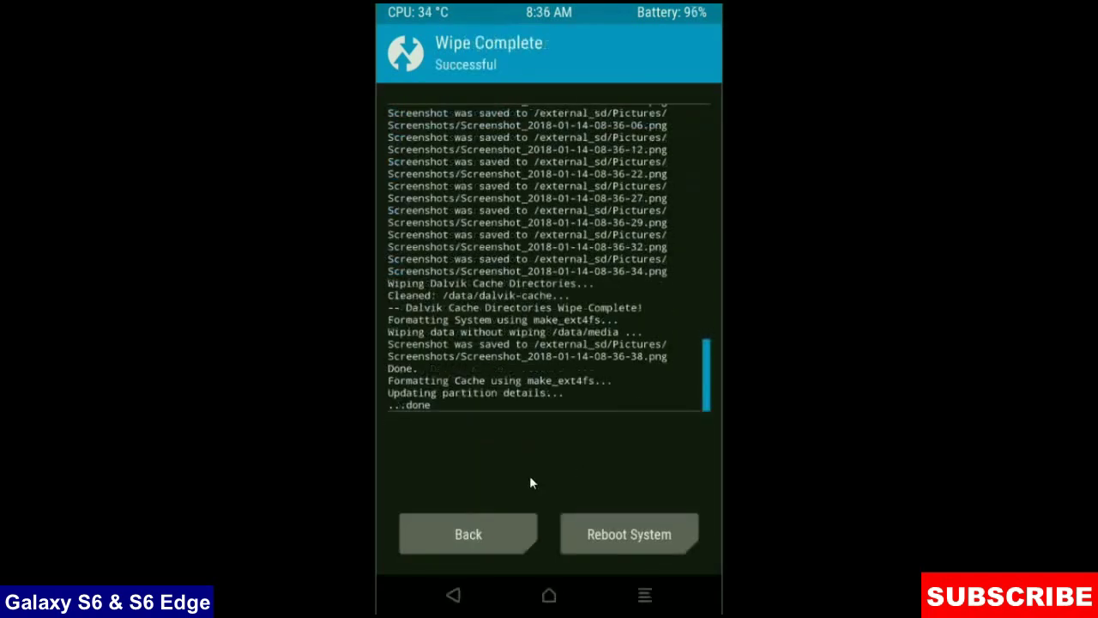
Install the Android Oreo 8.1 PixelExperience ROM zip from the microSD card
left_click(482, 542)
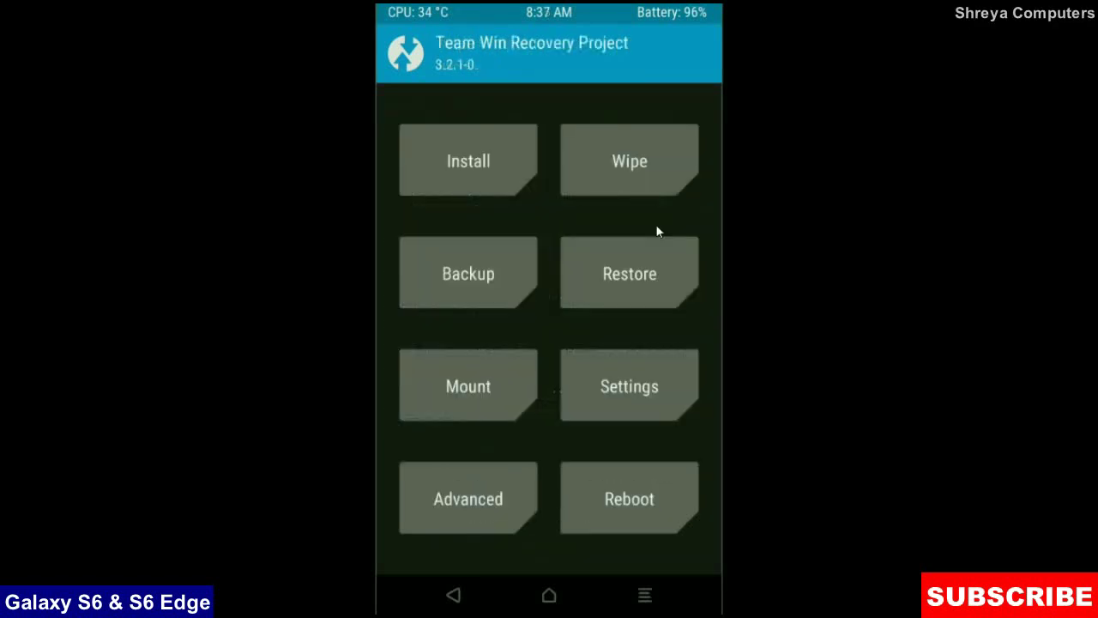
left_click(432, 158)
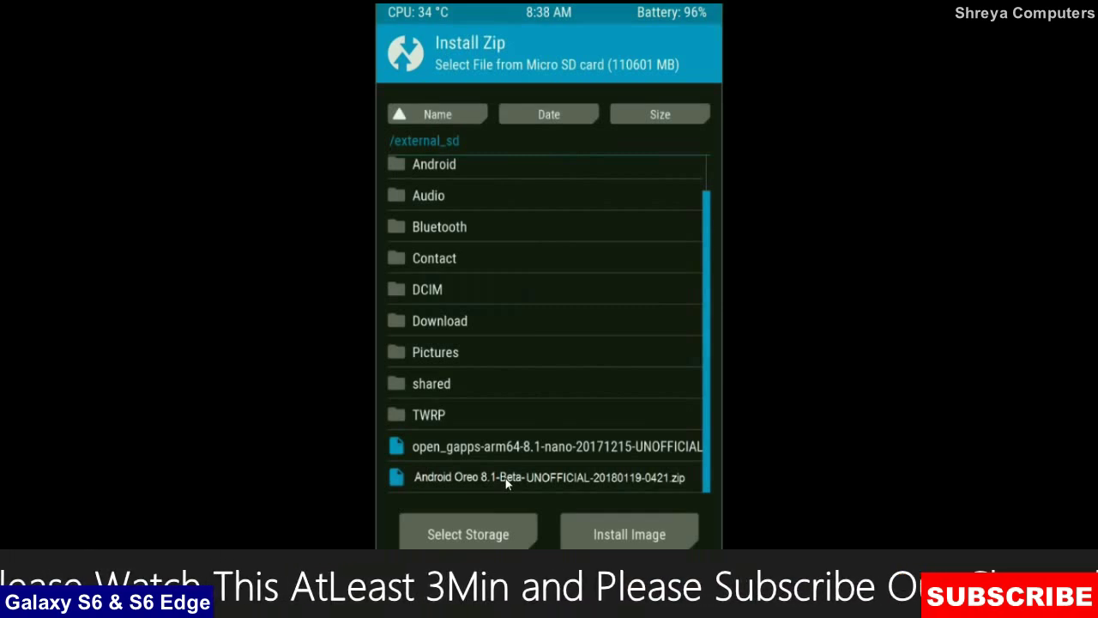
left_click(505, 478)
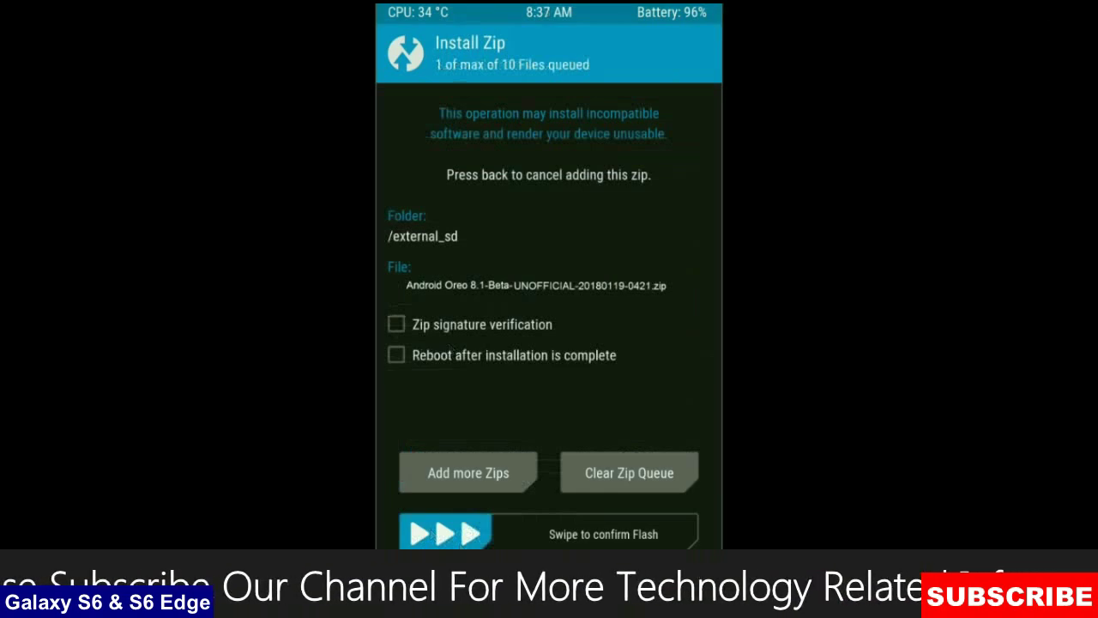
left_click_drag(474, 534, 638, 533)
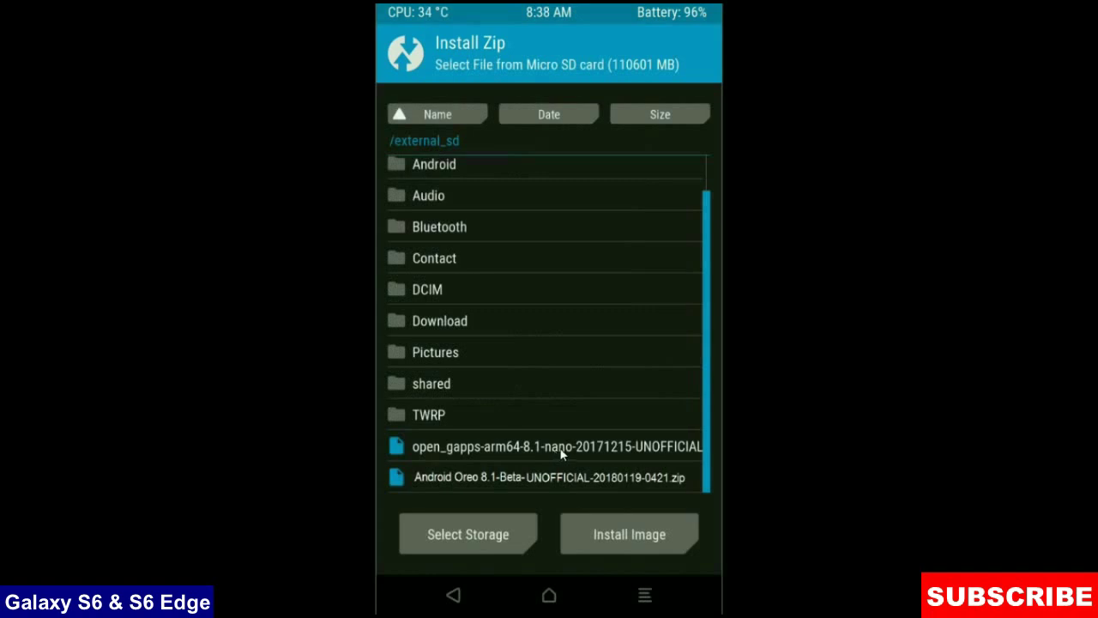
Flash the open_gapps-arm64-8.1-nano zip from the microSD card
left_click(560, 448)
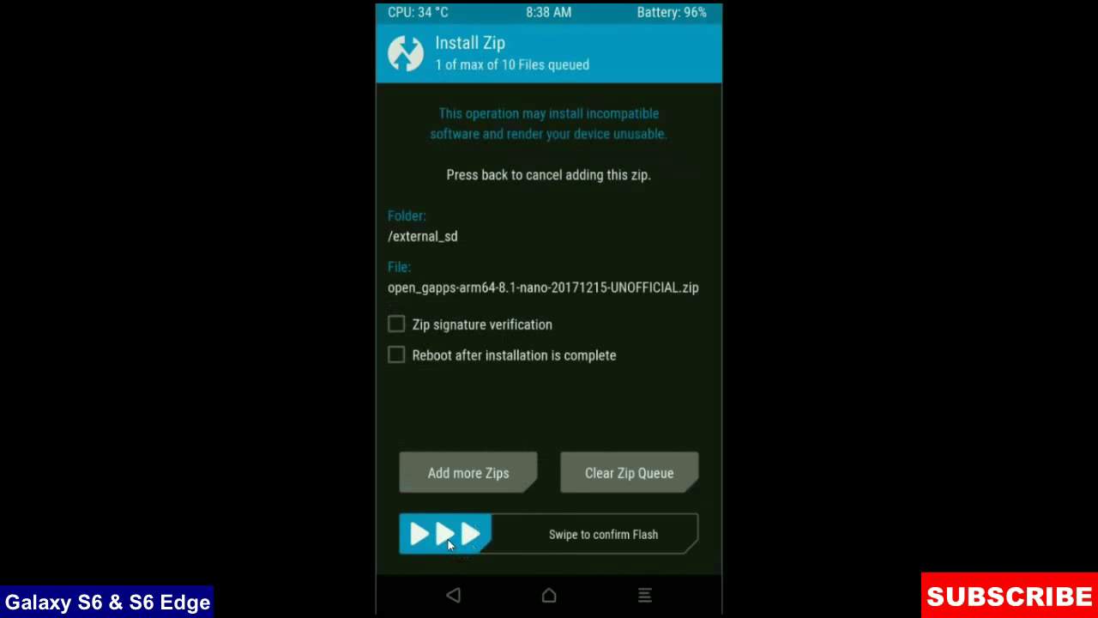
left_click_drag(448, 539, 649, 534)
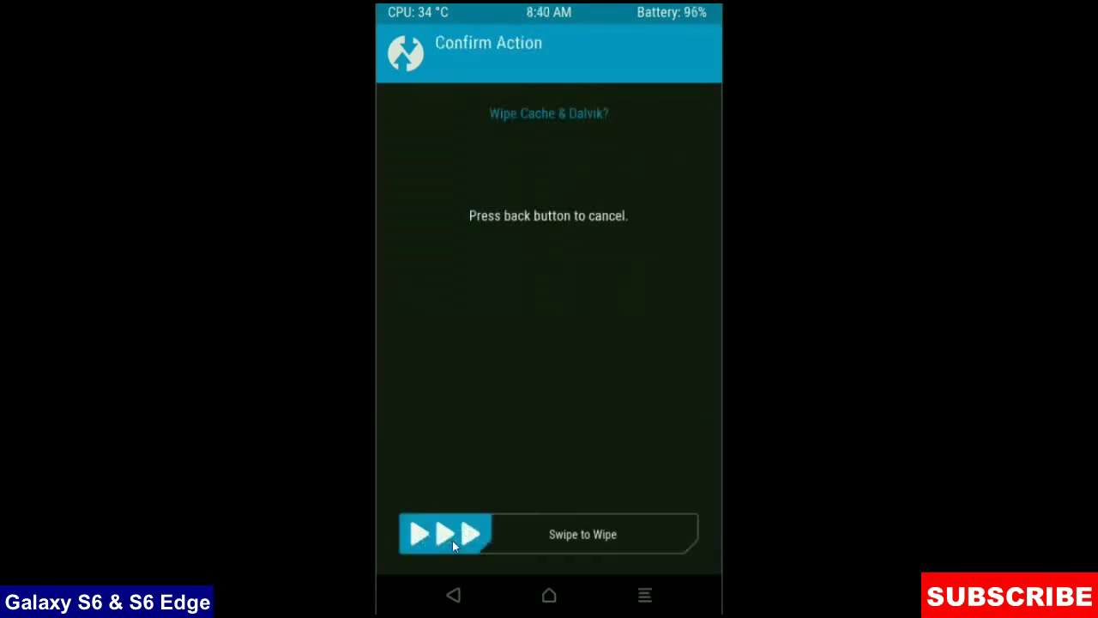
Wipe the cache and Dalvik cache, then reboot the phone into Android Oreo
left_click_drag(452, 541, 628, 536)
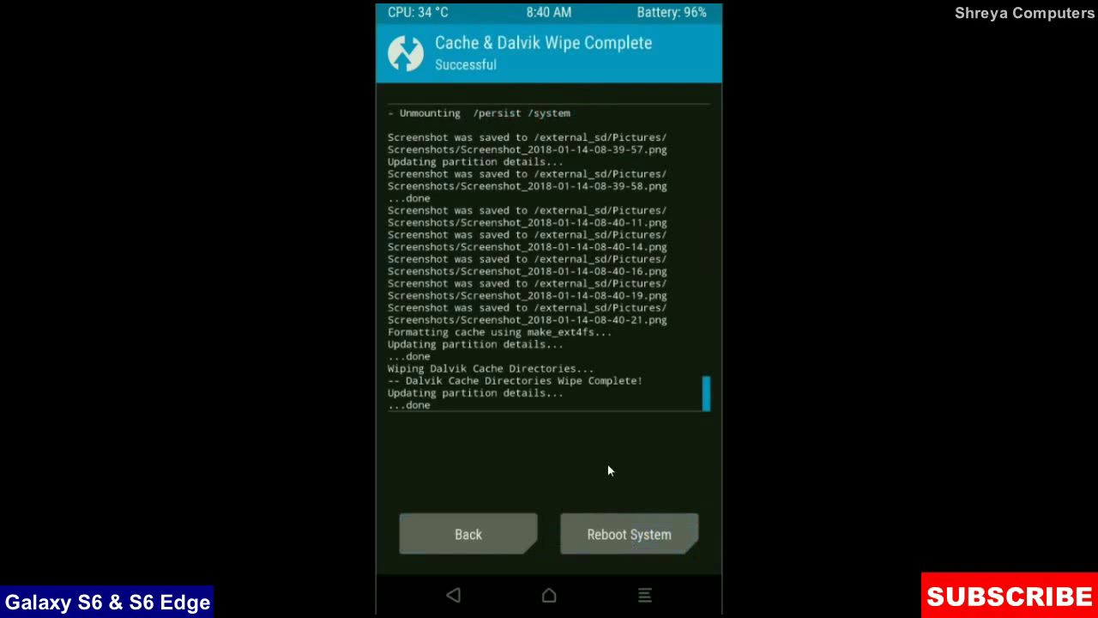
left_click(645, 536)
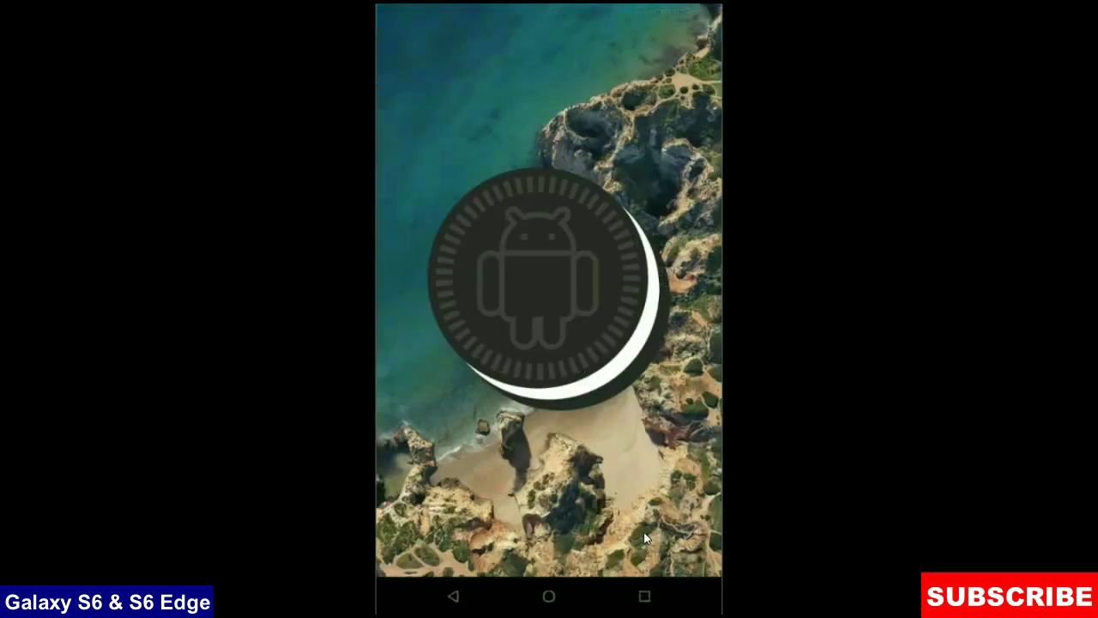